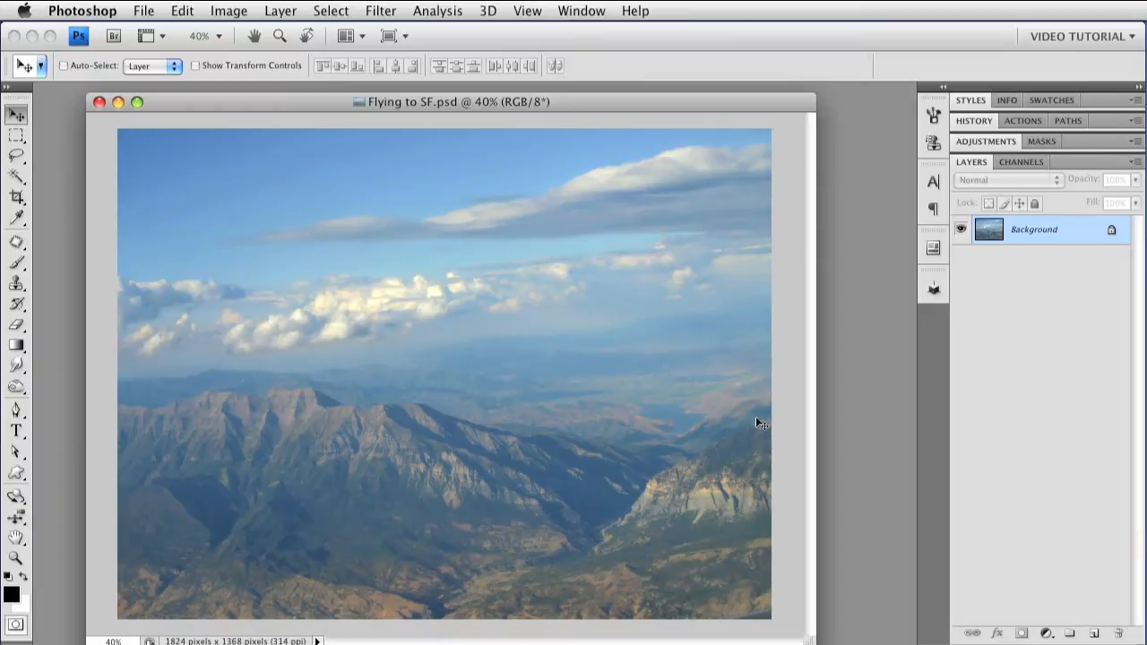
Run File > Automate > Crop and Straighten Photos on the aerial photo.
left_click(144, 11)
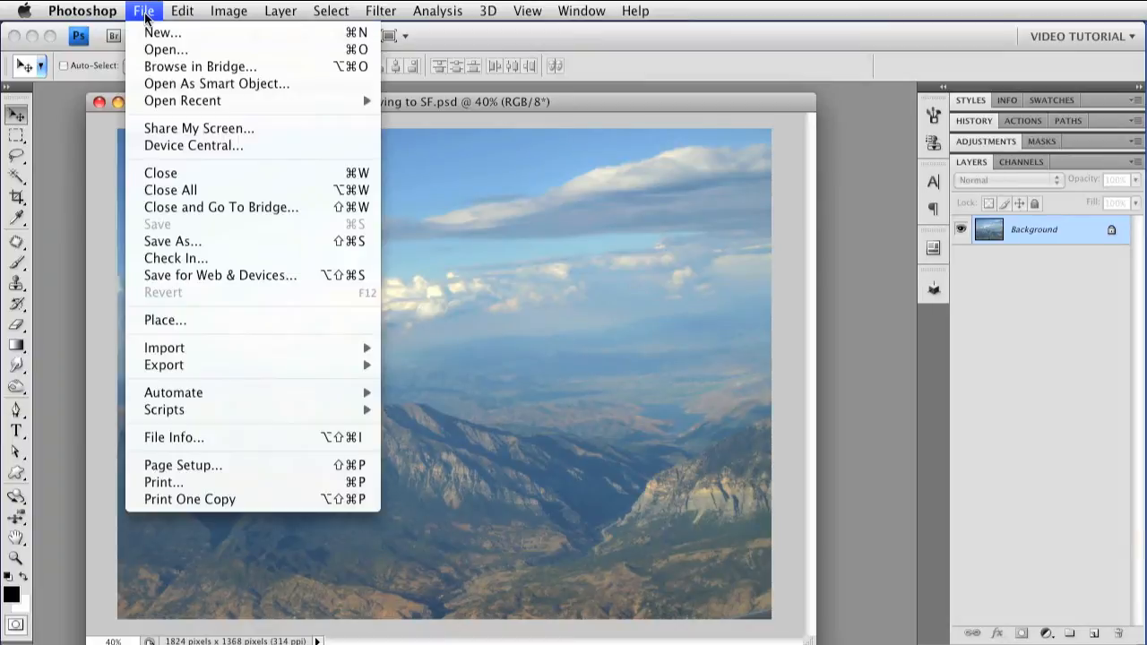
mouse_move(174, 393)
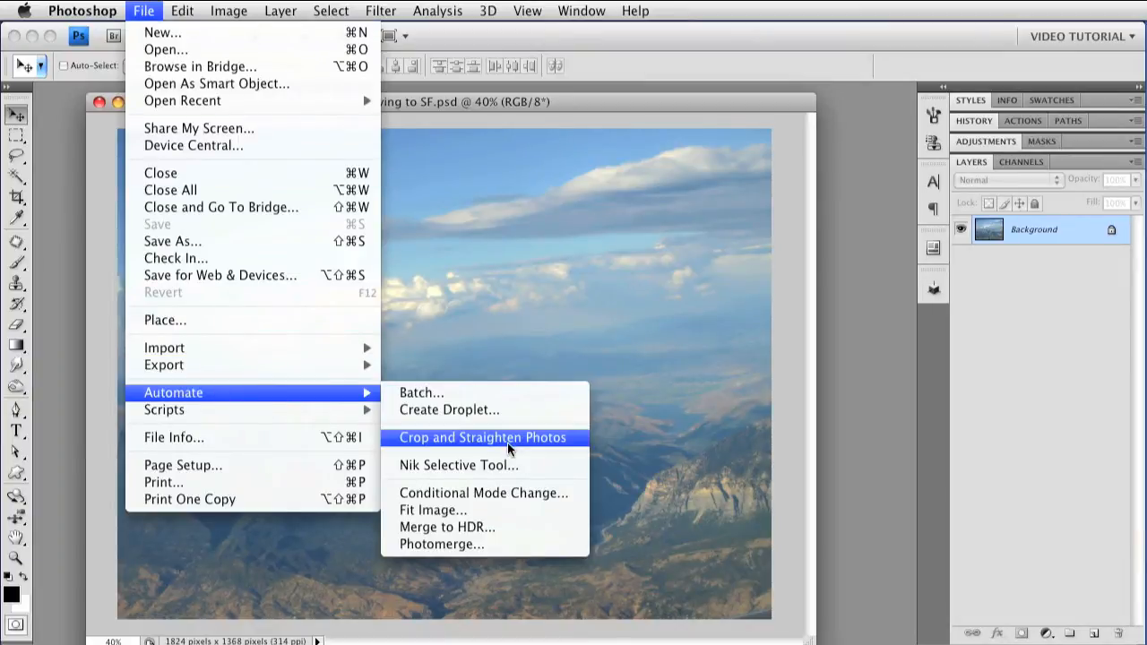
left_click(509, 448)
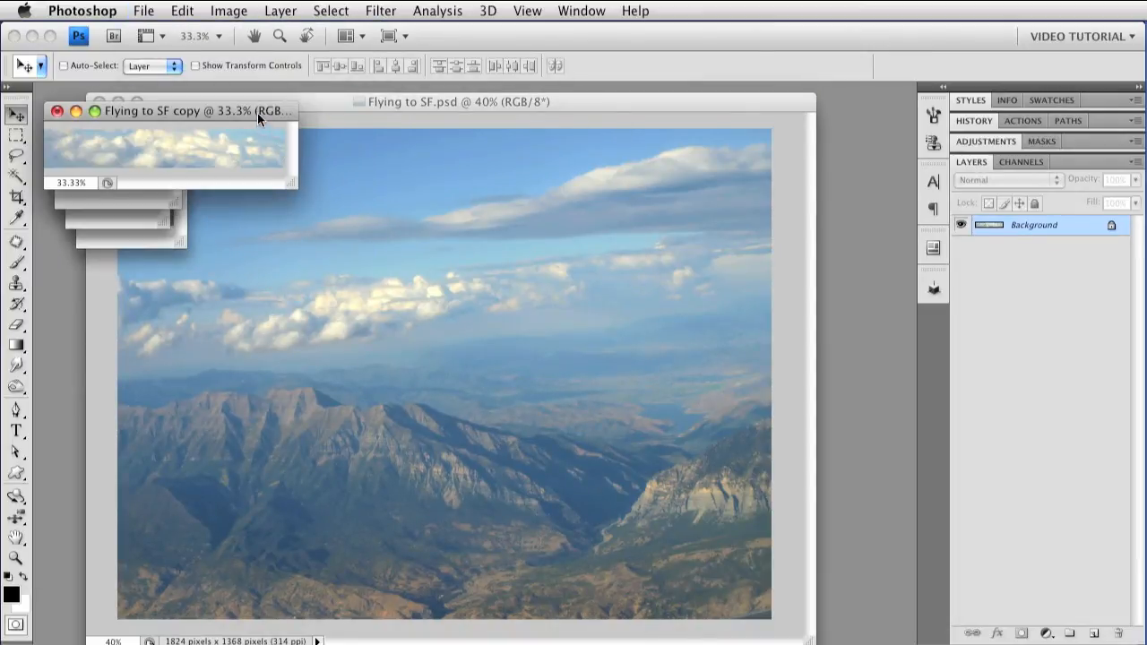
Spread the three straightened copy windows apart and return to the original document.
left_click_drag(257, 113, 276, 505)
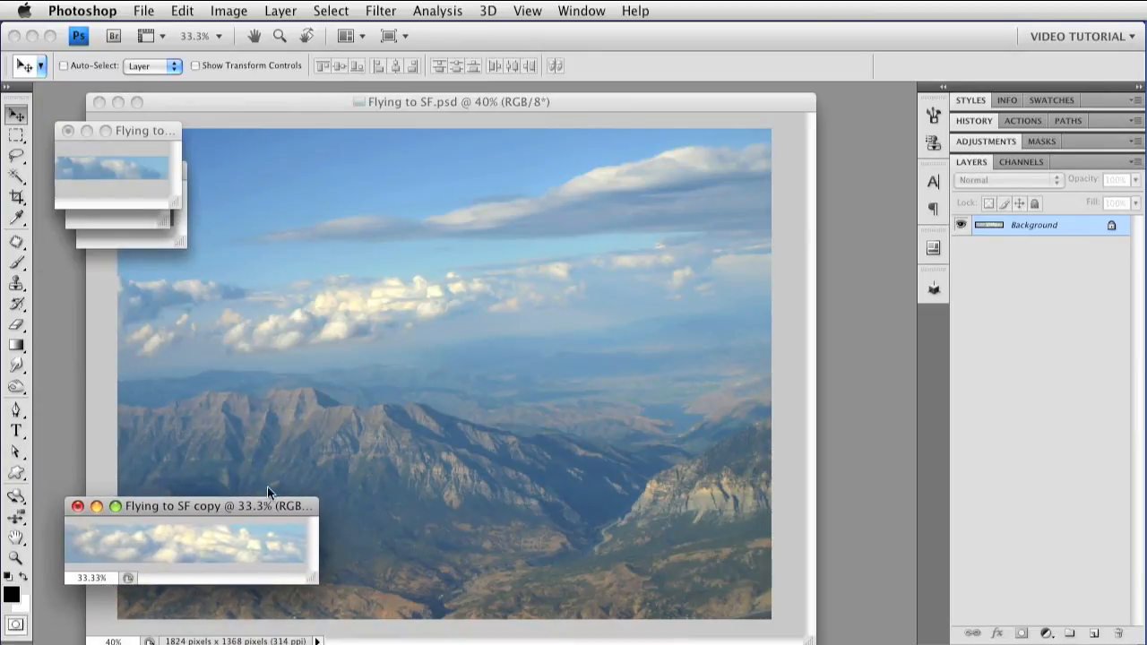
left_click_drag(132, 131, 156, 400)
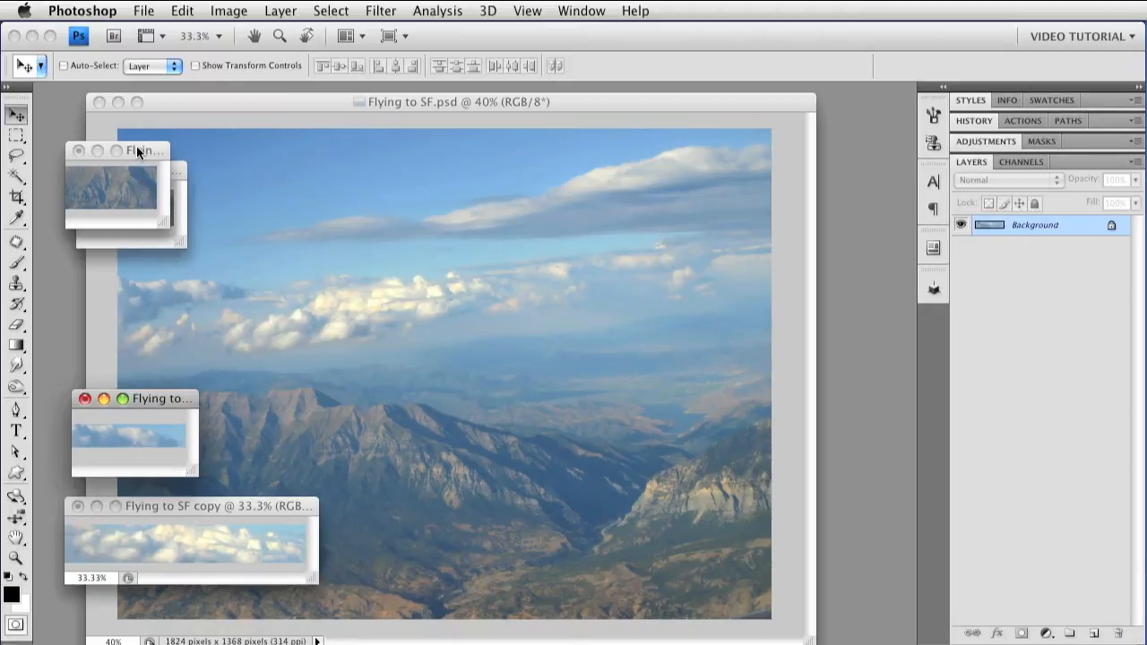
left_click_drag(137, 152, 142, 280)
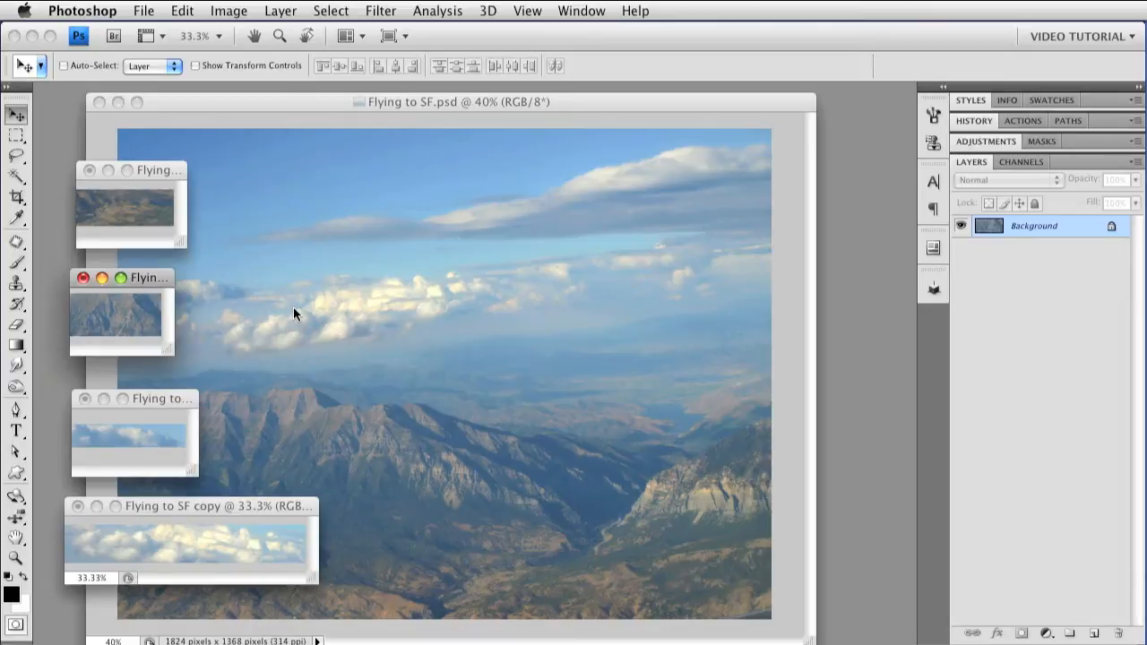
left_click(558, 108)
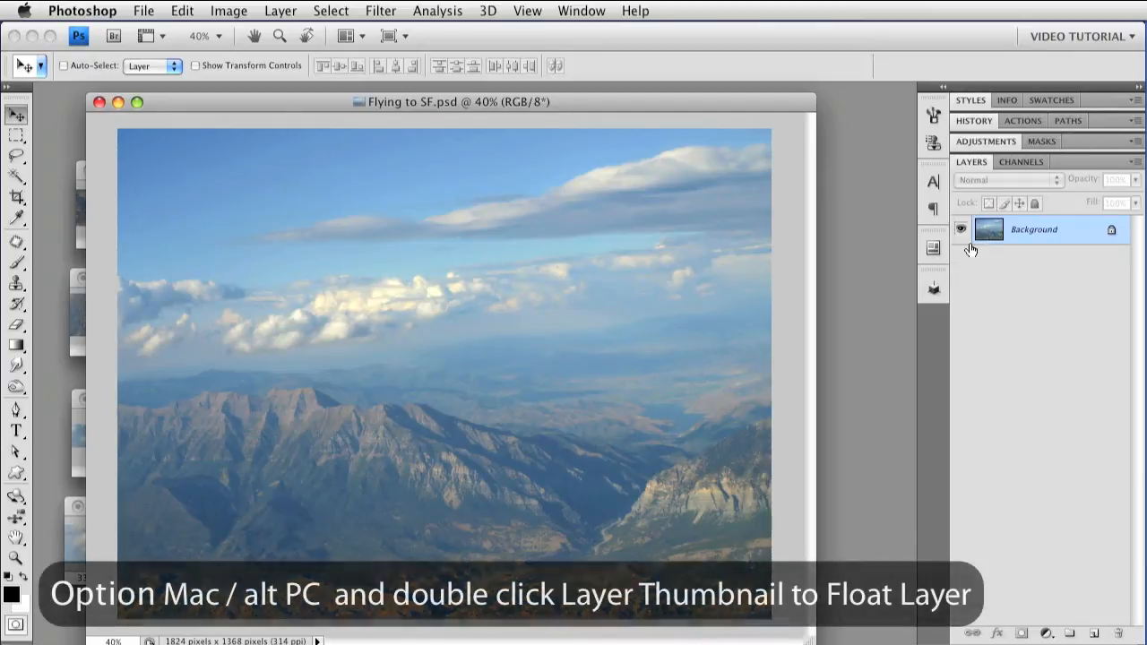
Convert the locked Background into an editable Layer 0.
double_click(986, 233, "alt")
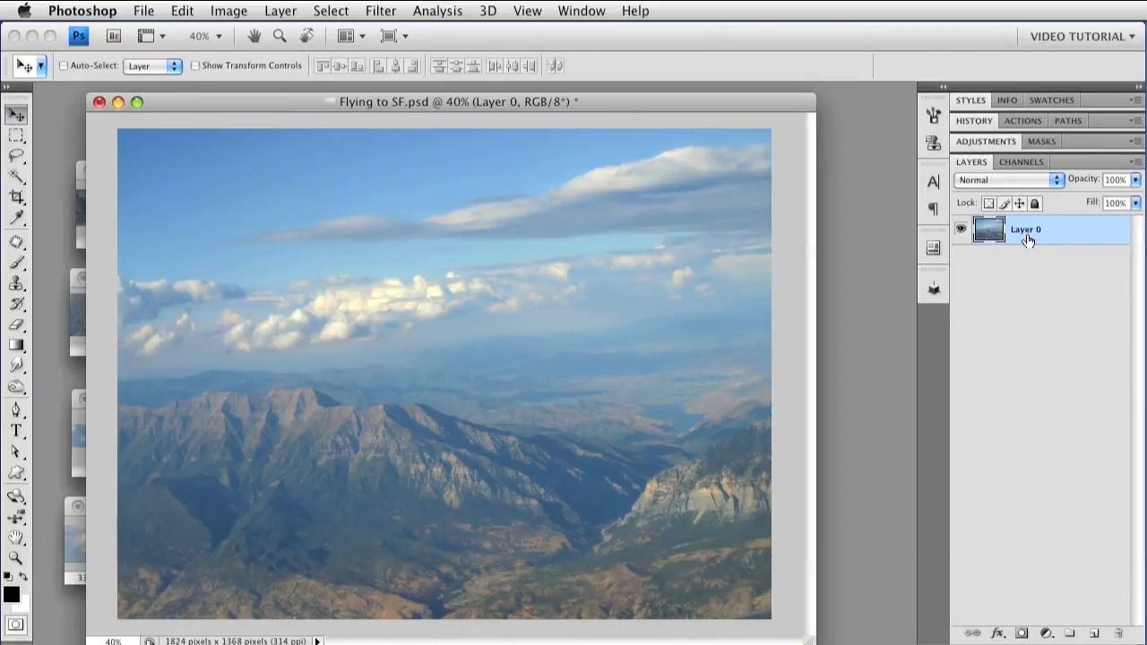
Trace a Ruler-tool measuring line along the horizon across the photo.
left_click(18, 220)
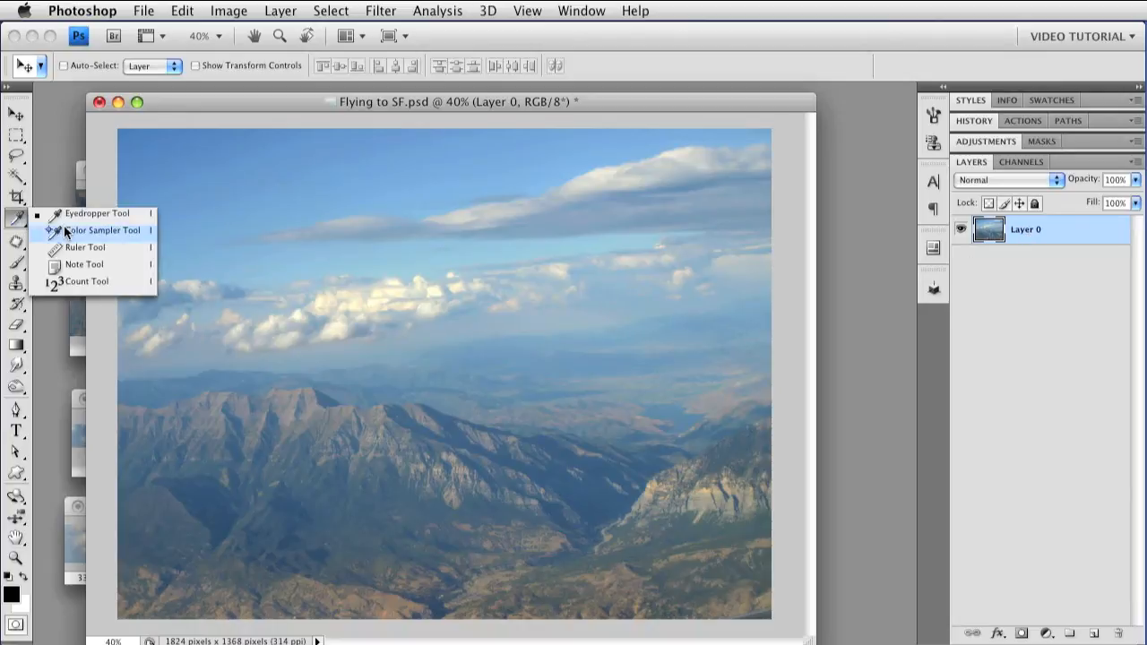
left_click(79, 248)
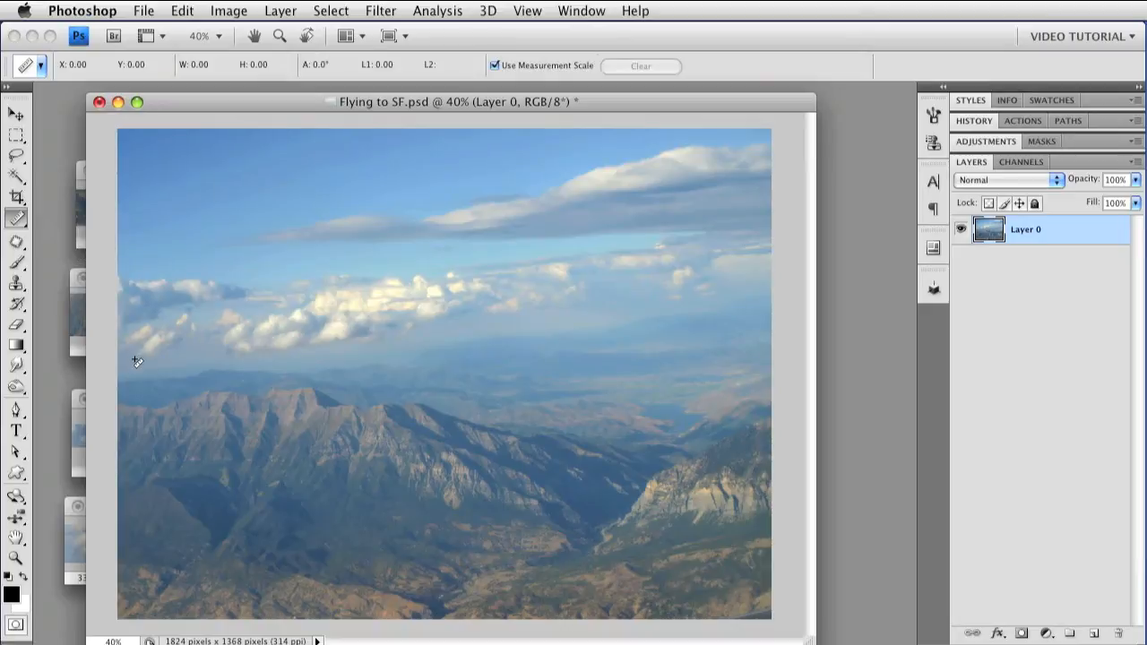
mouse_move(115, 373)
left_mouse_down()
mouse_move(821, 333)
mouse_move(783, 308)
left_mouse_up()
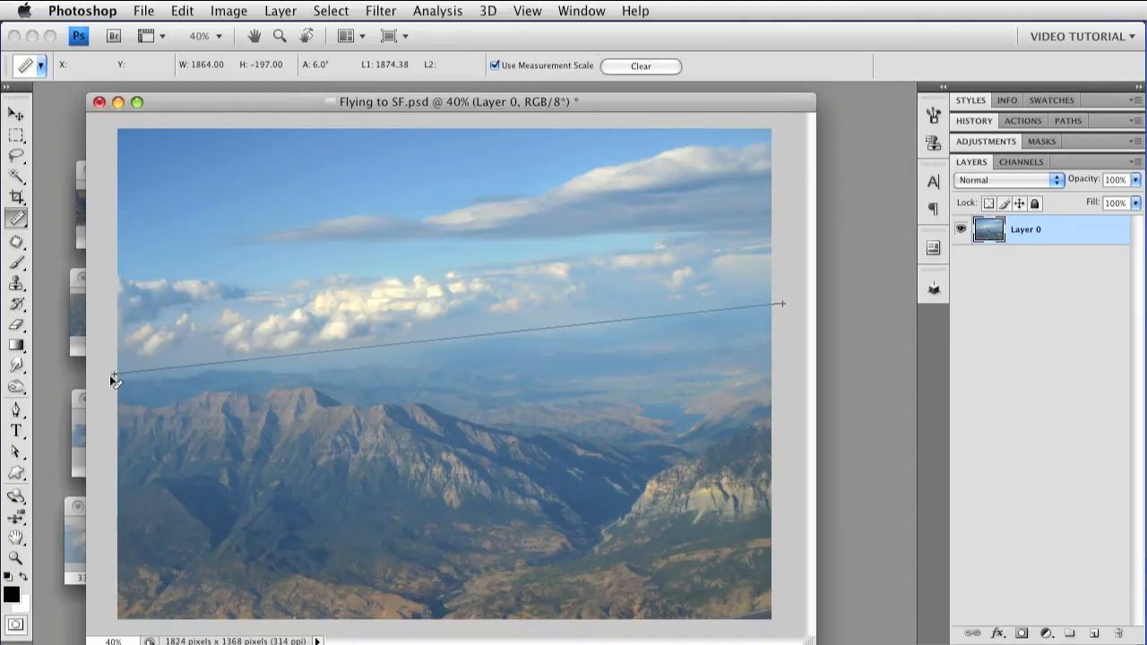
Refine the line's left endpoint until it follows the horizon, reading about 5.9°.
left_click_drag(114, 379, 45, 401)
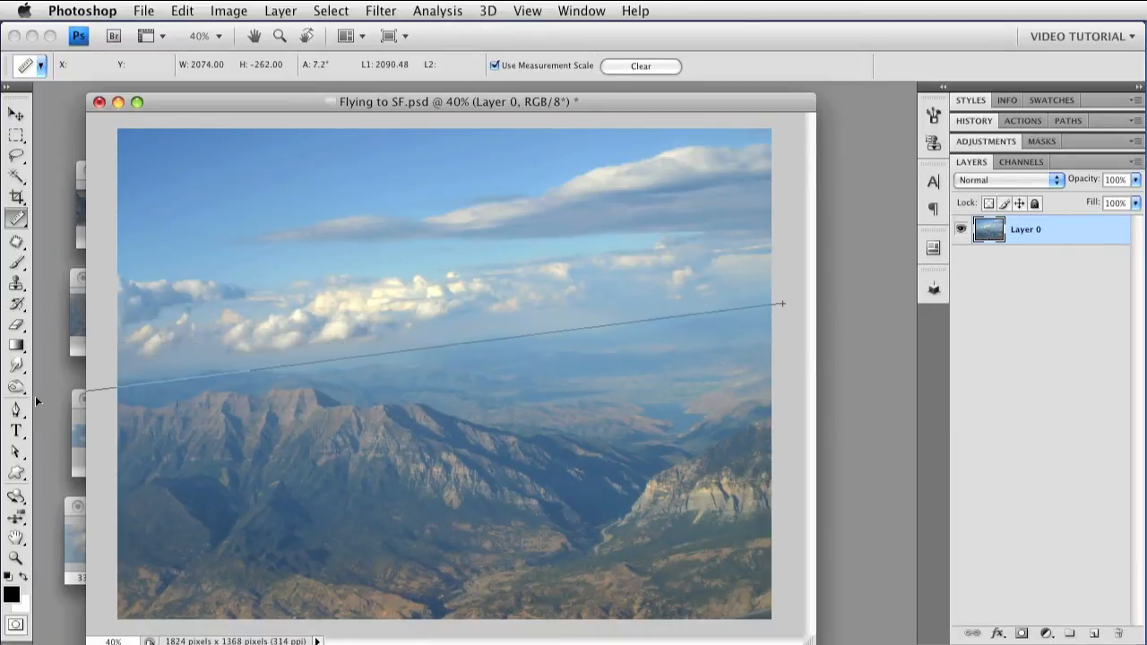
left_click_drag(45, 401, 34, 387)
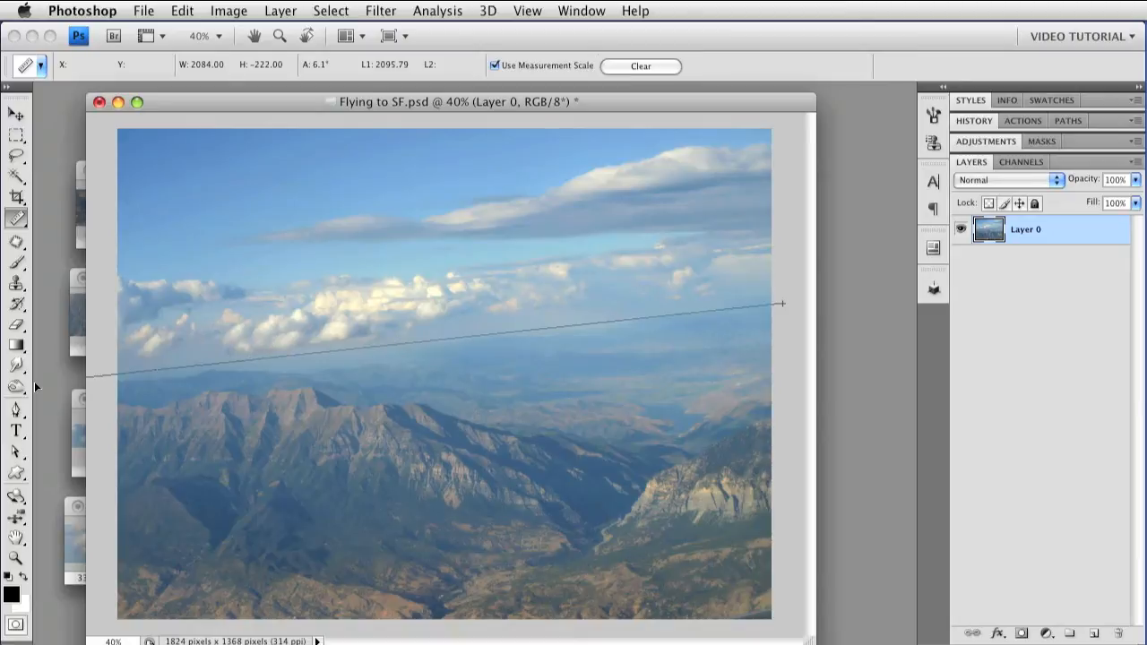
left_click_drag(34, 387, 37, 384)
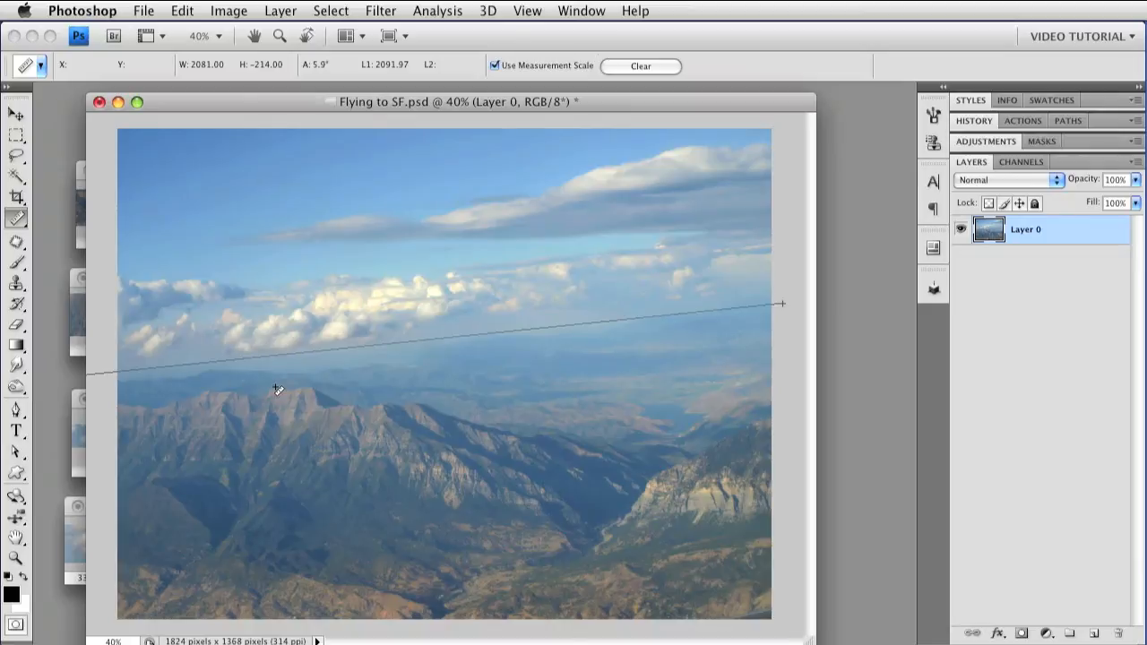
left_click(230, 10)
mouse_move(267, 184)
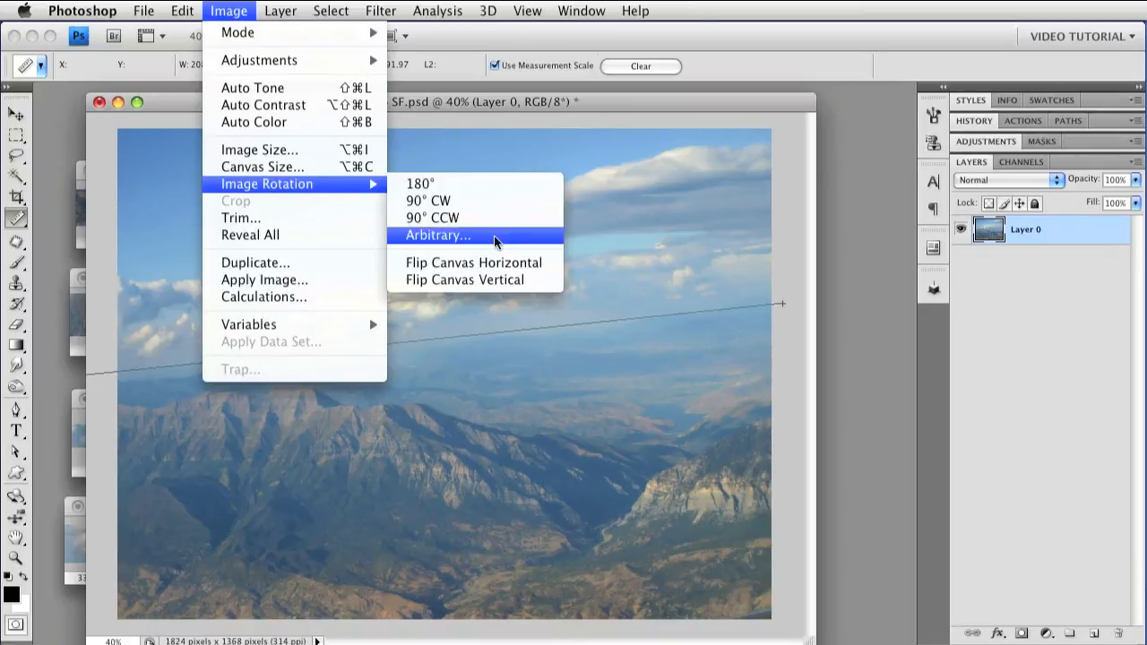
Rotate the canvas 5.87° clockwise via Image Rotation > Arbitrary to level the horizon.
left_click(493, 237)
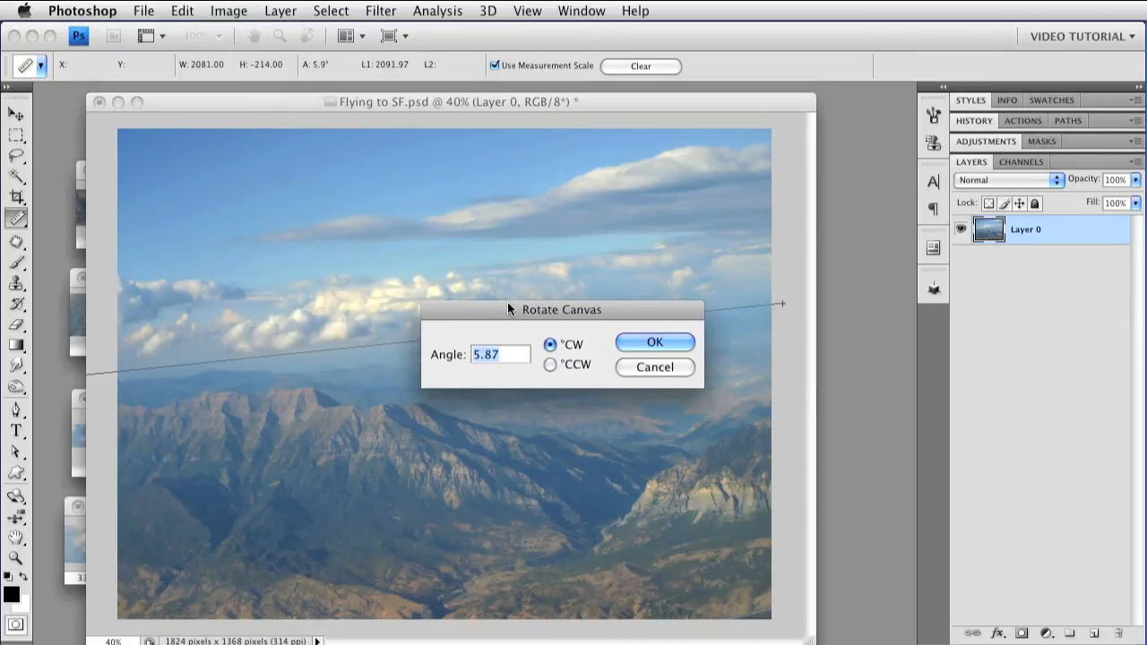
left_click(655, 342)
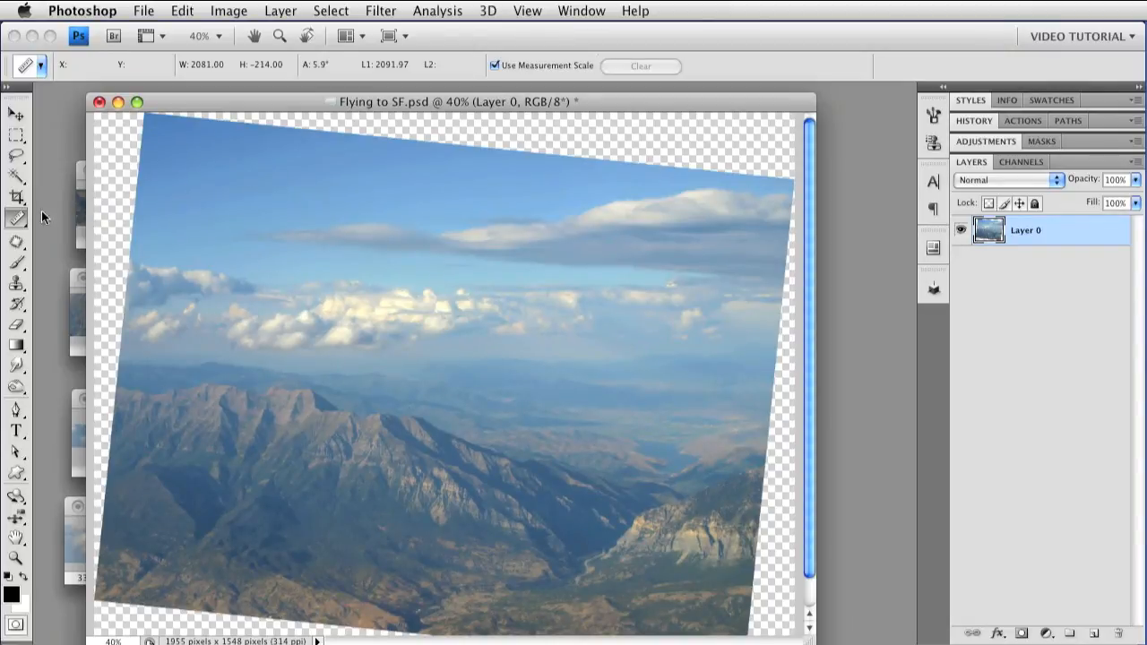
Crop the rotated photo to 1731 × 1227 pixels, trimming most transparent corners.
left_click(18, 199)
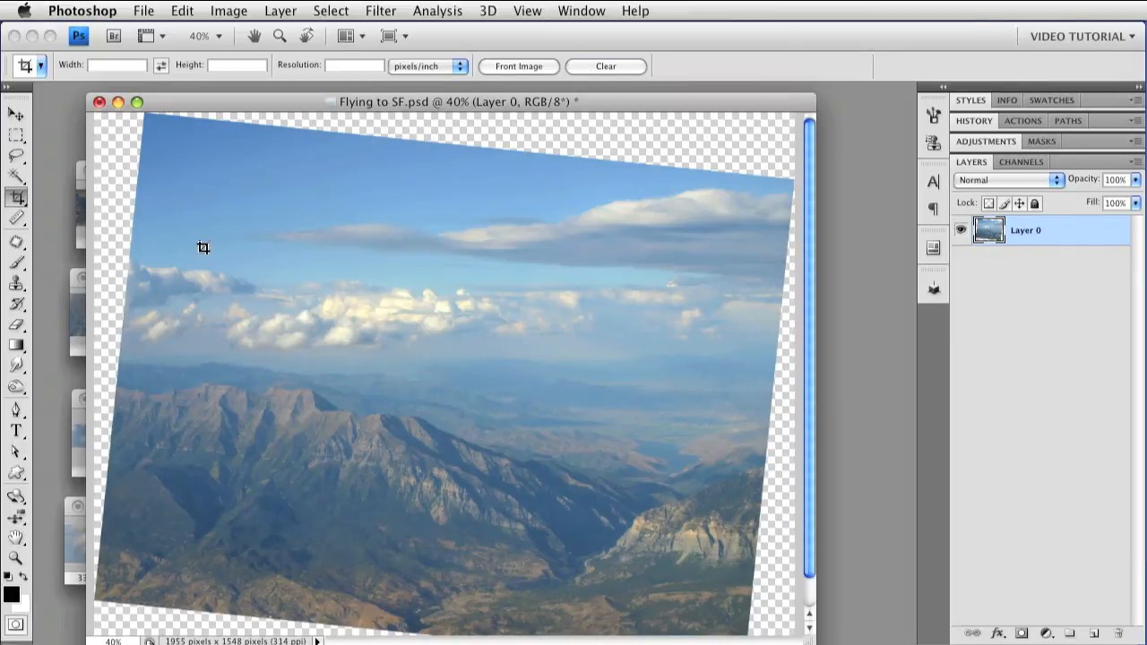
left_click_drag(121, 193, 750, 600)
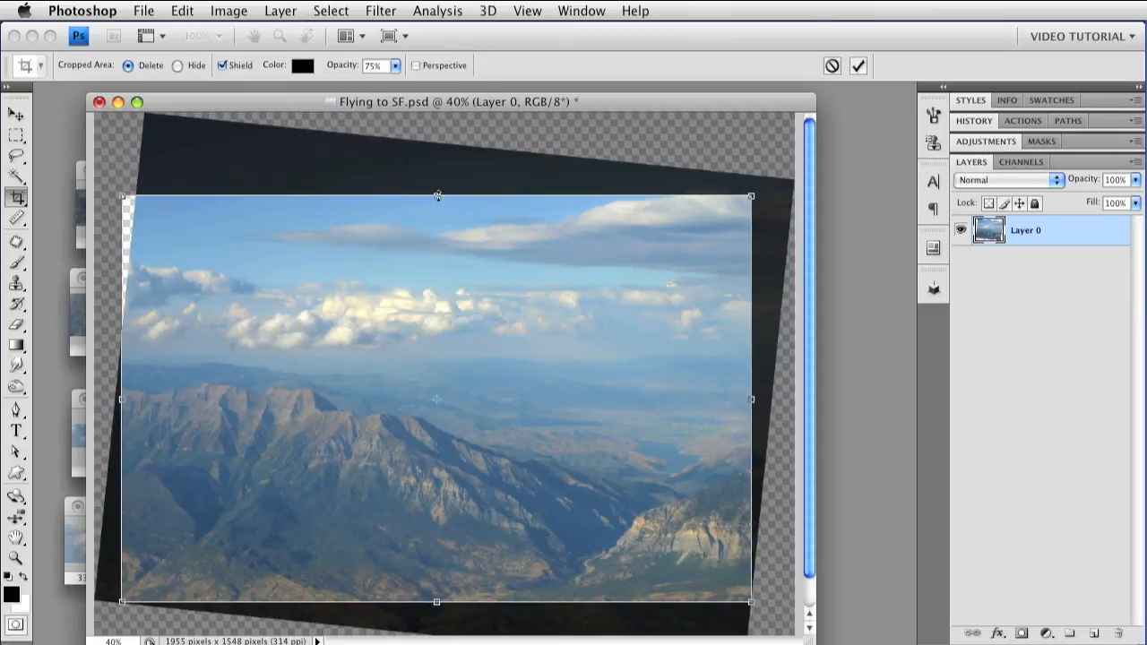
left_click_drag(436, 196, 437, 162)
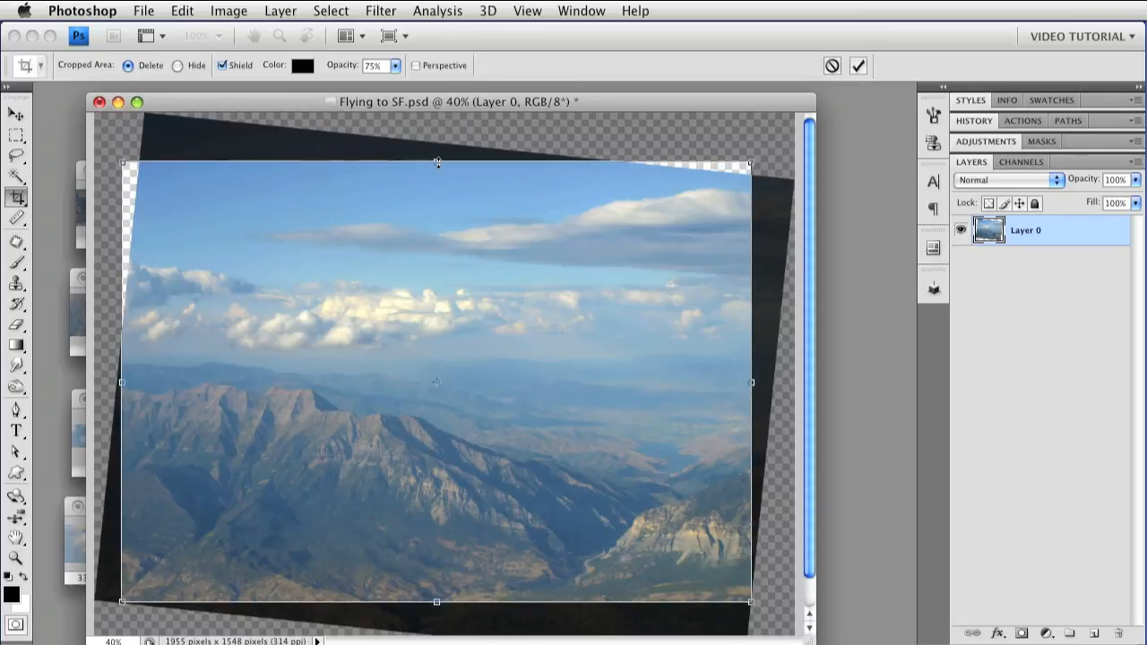
left_click_drag(121, 383, 130, 382)
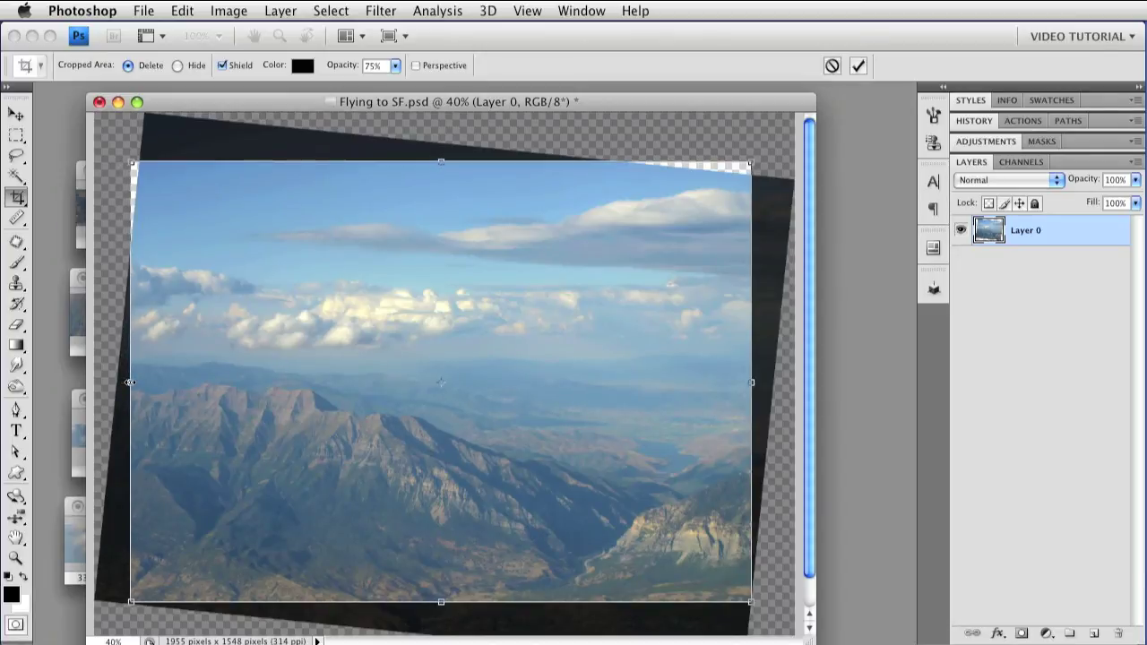
double_click(460, 346)
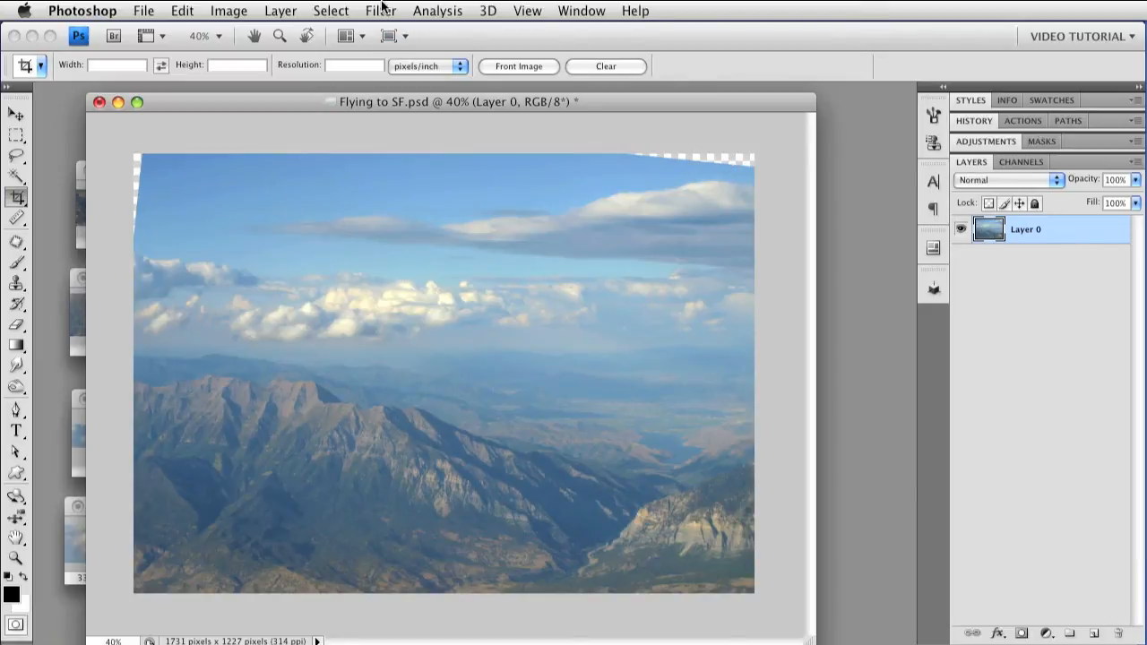
Fill the leftover transparent edge slivers with Filter > Flaming Pear > Solidify B.
left_click(383, 9)
mouse_move(416, 141)
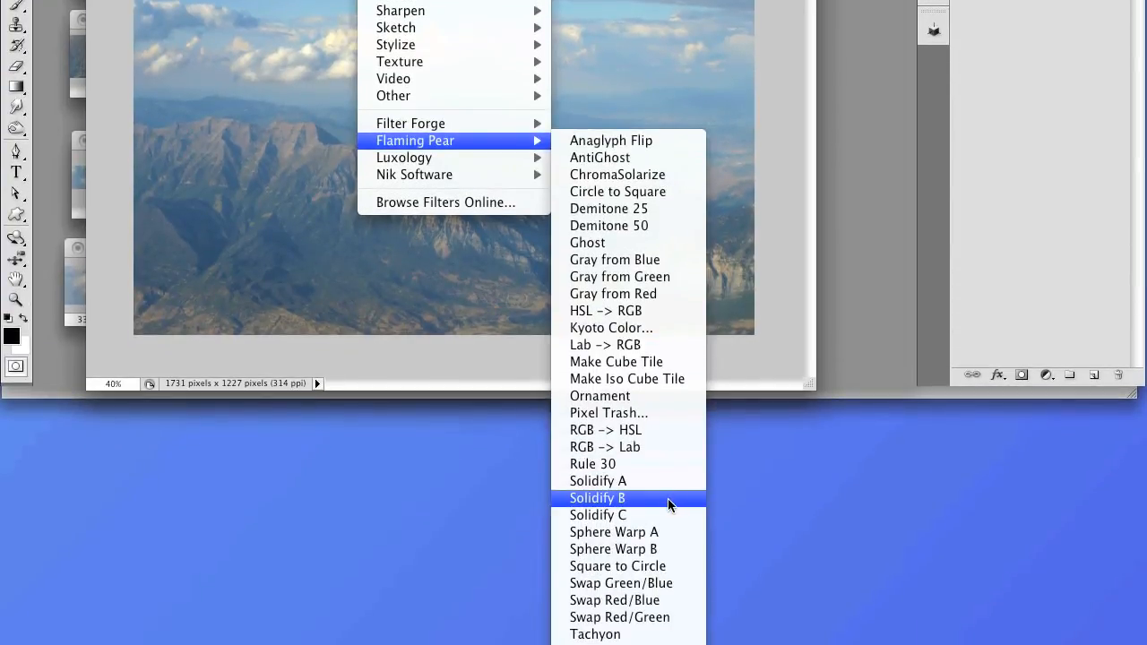
left_click(668, 499)
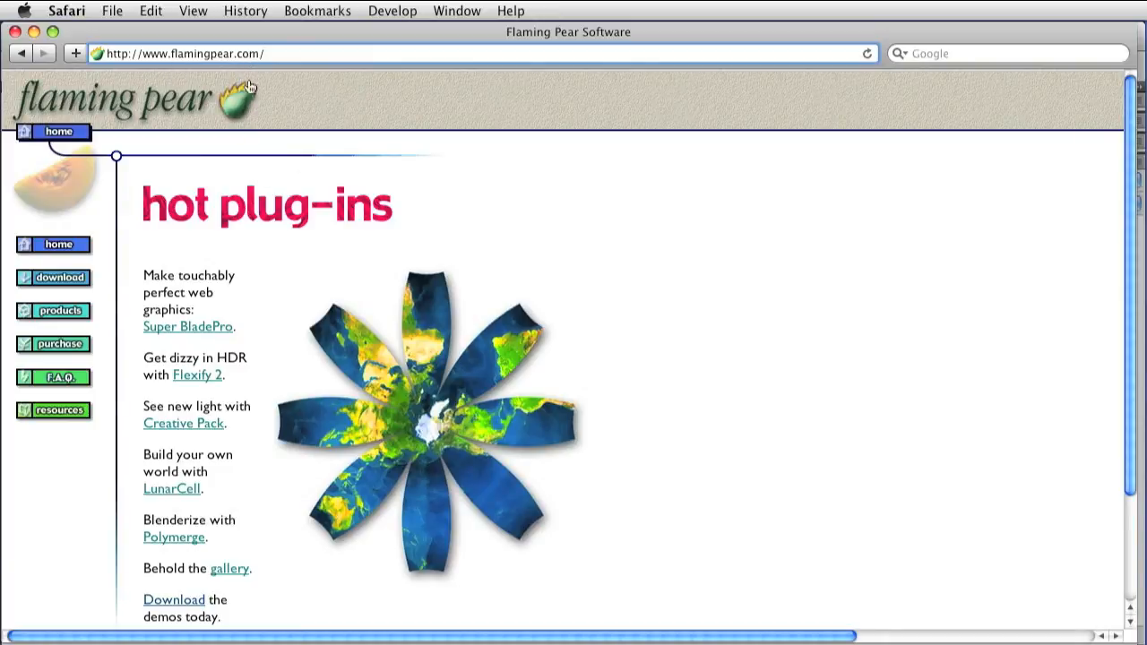
Go to the Flaming Pear demo download page from the sidebar.
left_click(54, 278)
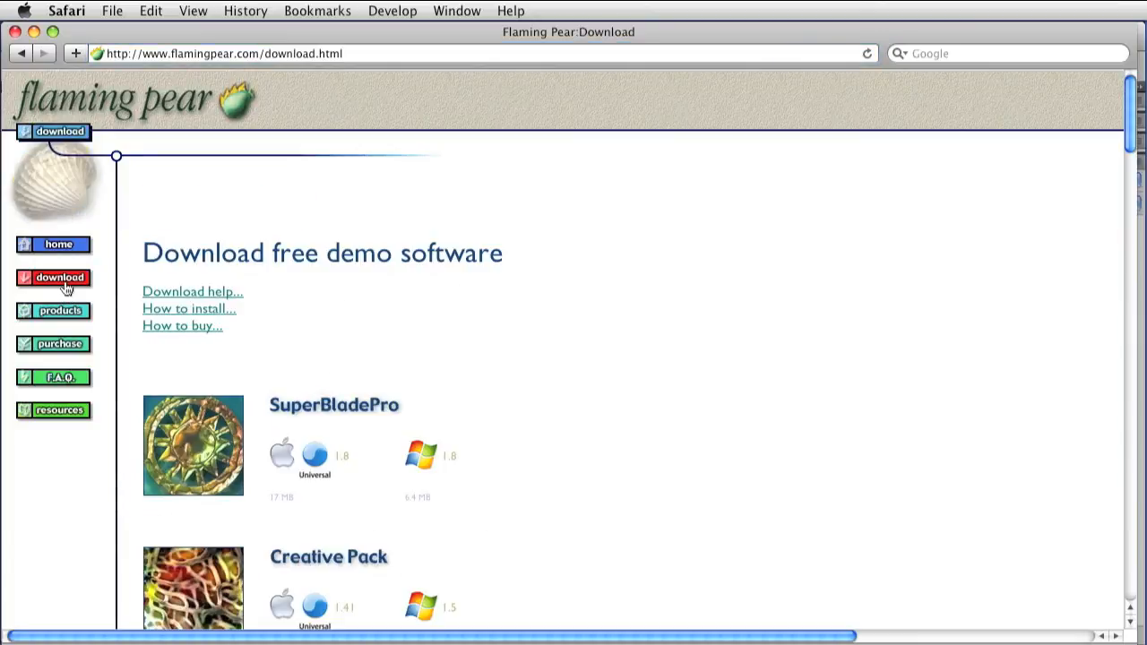
scroll(599, 340, "down", 3)
scroll(600, 340, "down", 3)
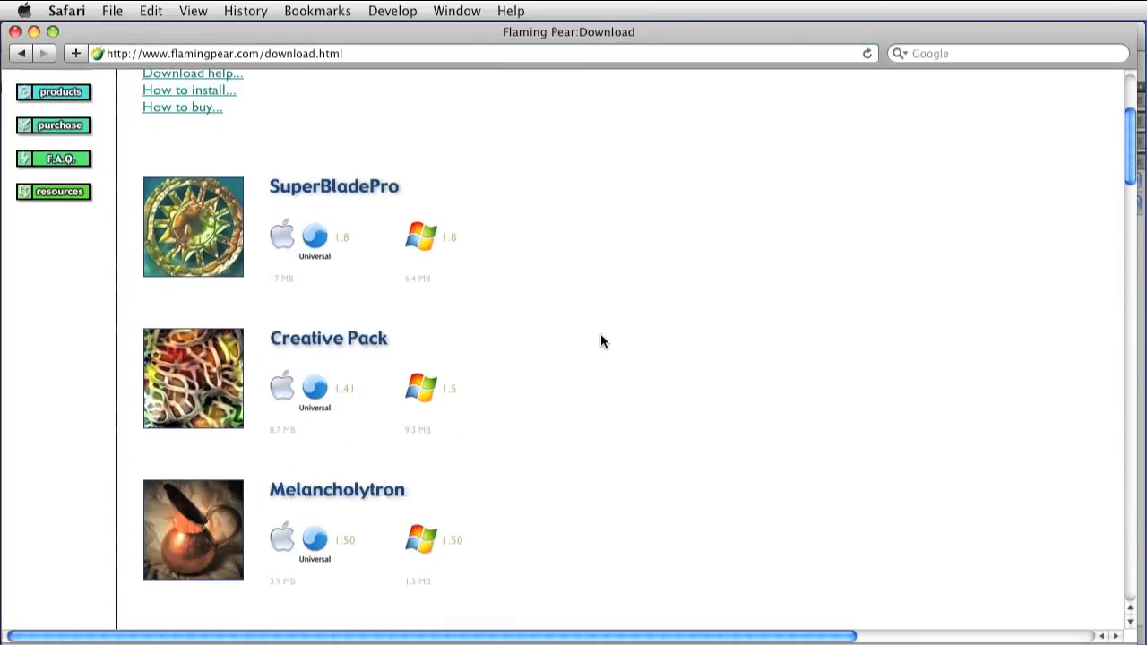
scroll(600, 339, "down", 2)
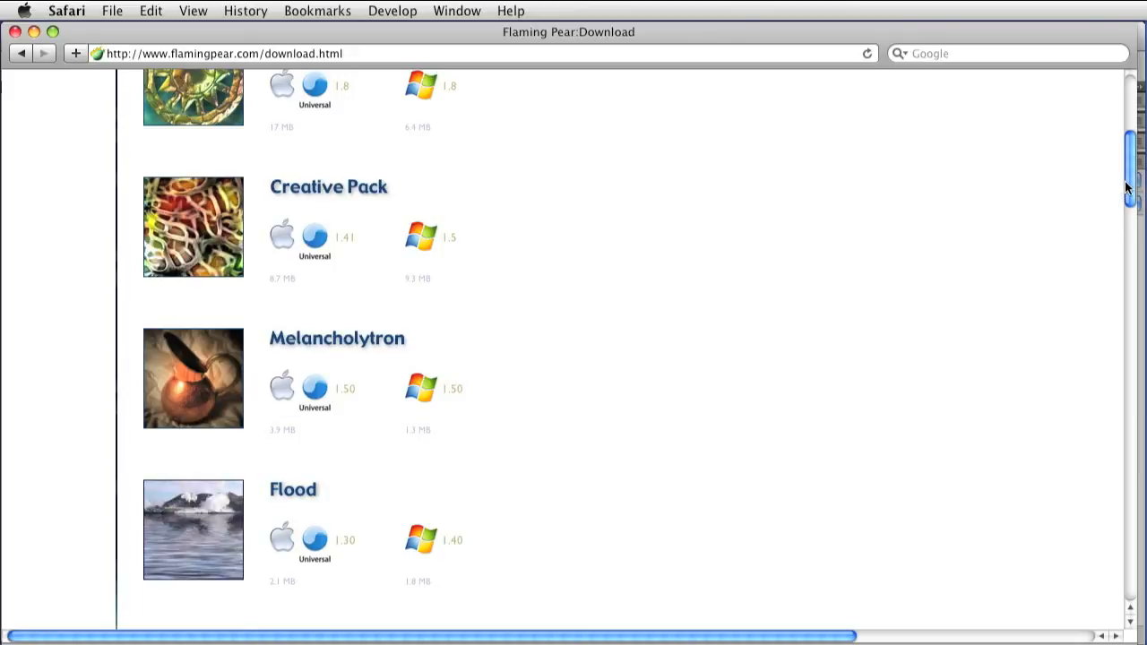
left_click_drag(1130, 189, 1050, 479)
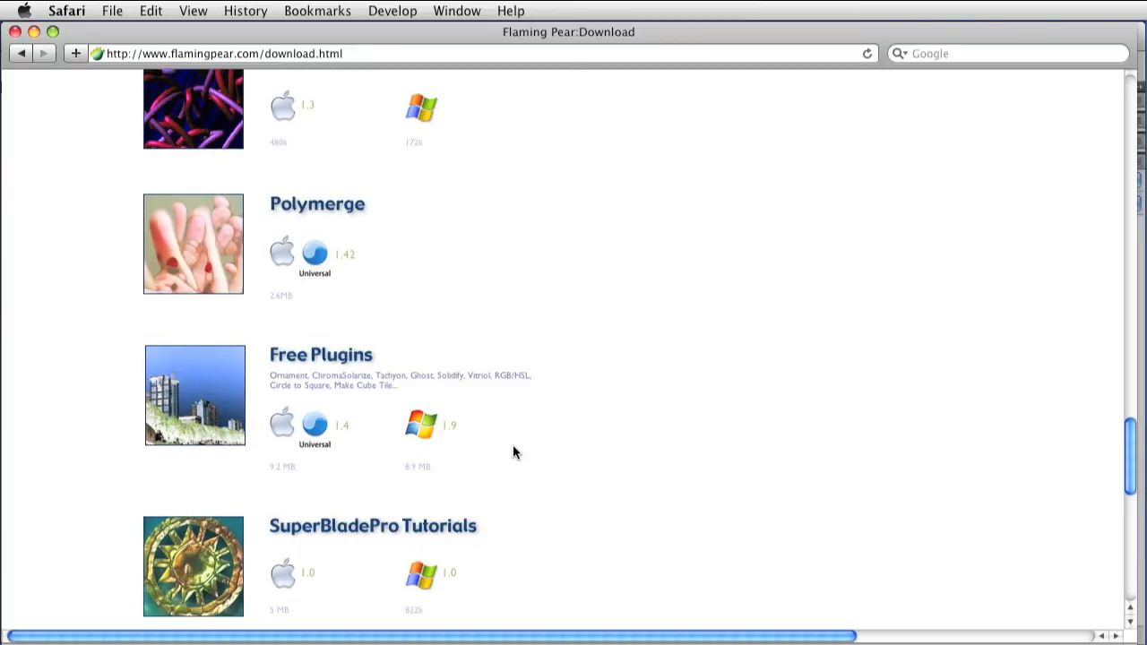
scroll(514, 453, "up", 3)
scroll(514, 453, "up", 3)
scroll(513, 453, "up", 2)
scroll(513, 453, "up", 3)
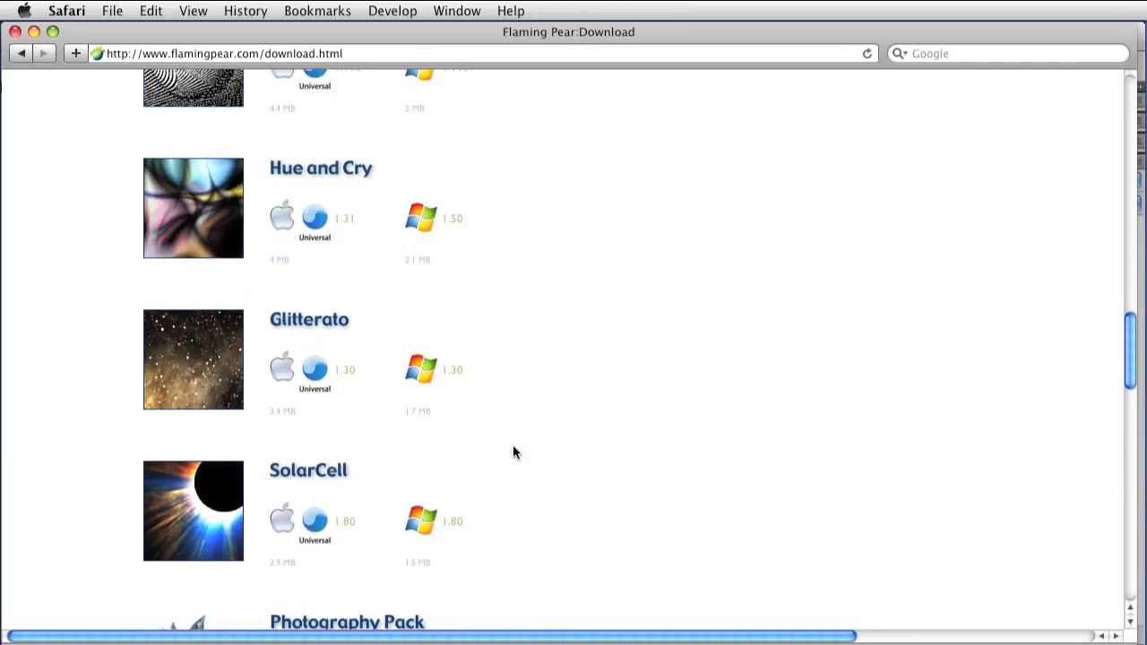
scroll(514, 453, "up", 3)
scroll(514, 453, "up", 3)
scroll(514, 453, "up", 3)
scroll(514, 453, "up", 4)
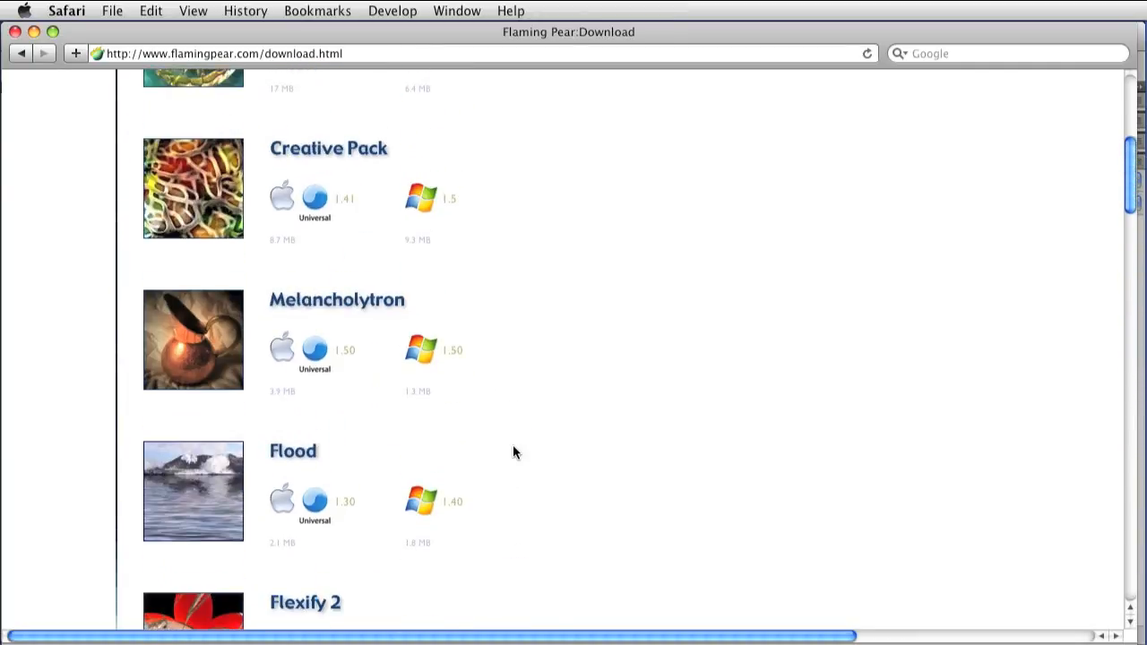
scroll(513, 453, "up", 2)
scroll(514, 452, "up", 3)
scroll(514, 453, "up", 2)
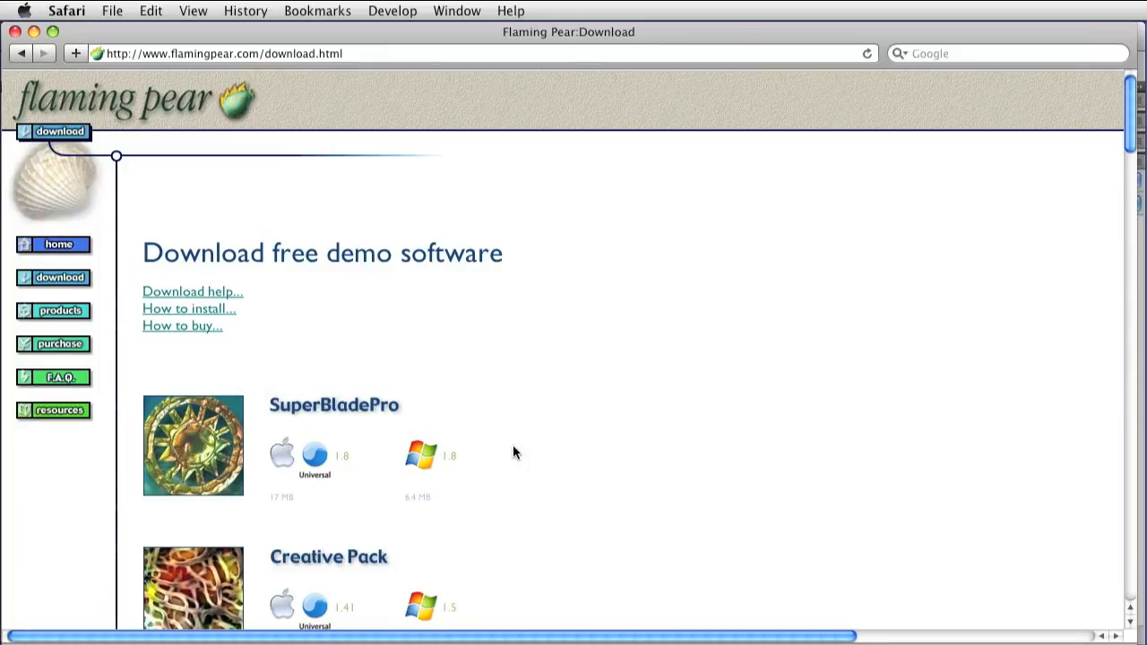